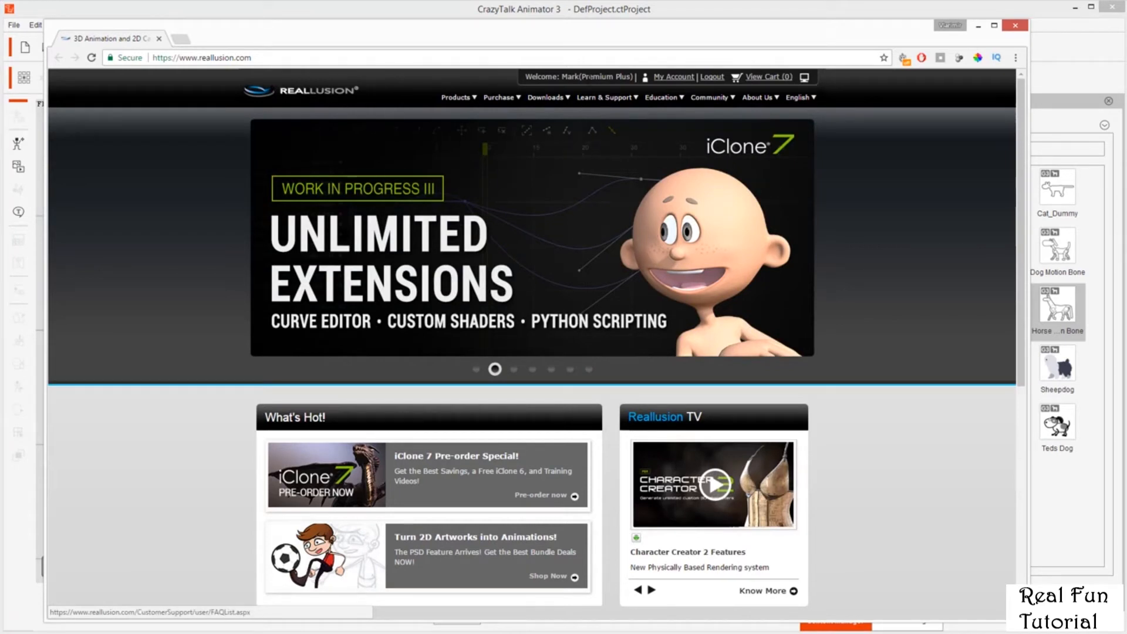
Open the account's product registrations and list the installer downloads for CrazyTalk Animator 3 Pipeline (Windows Version).
{"action": "left_click", "coordinate": [672, 77]}
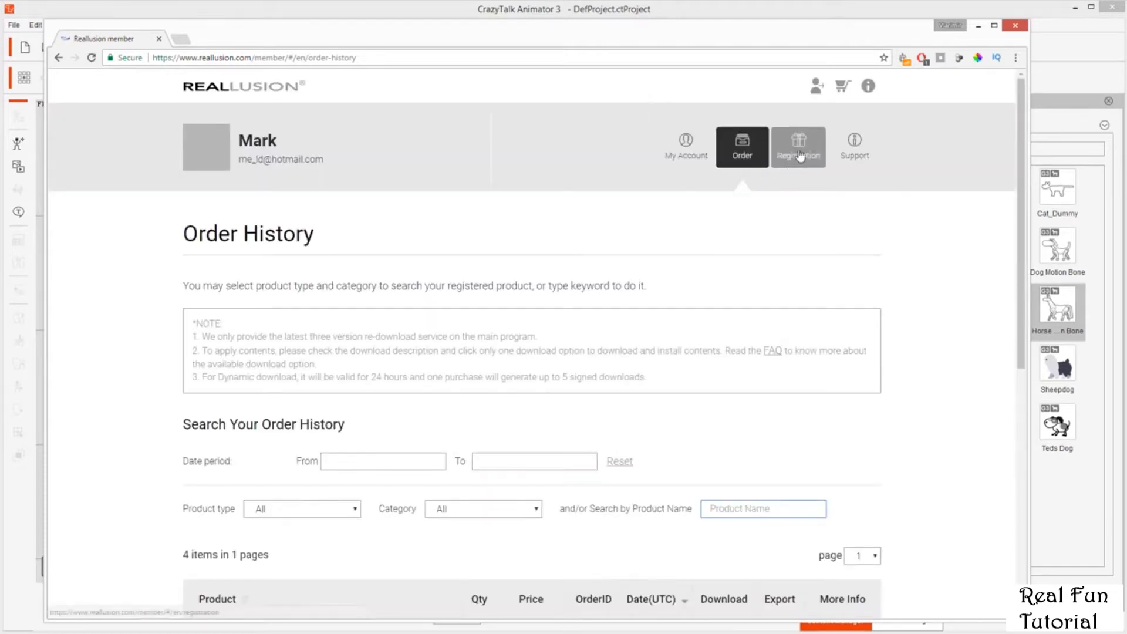
{"action": "left_click", "coordinate": [799, 155]}
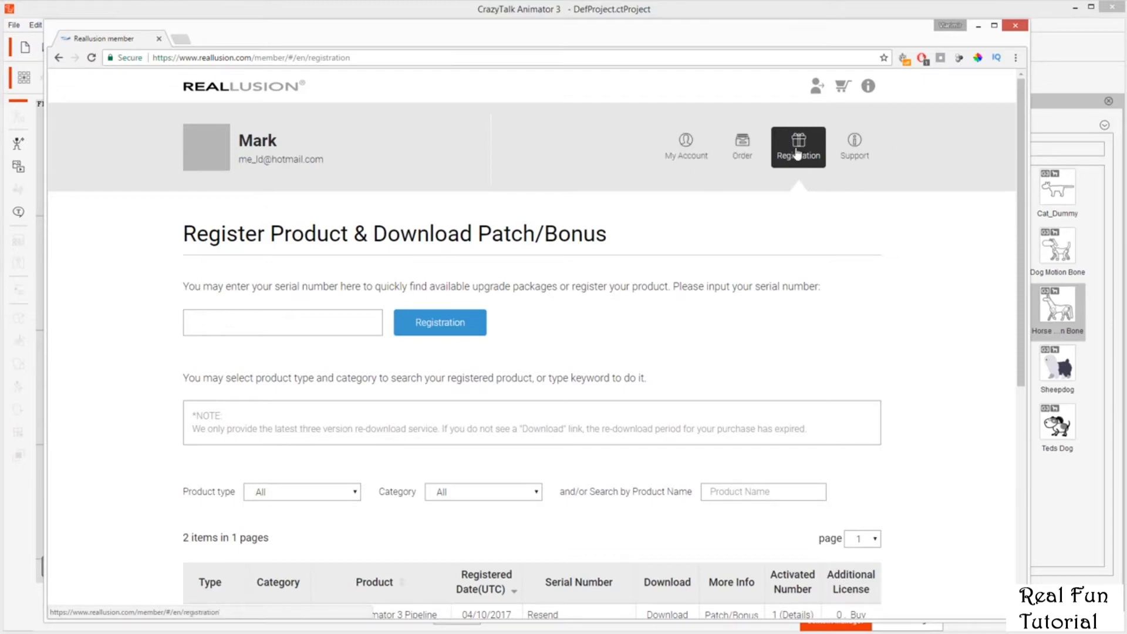
{"action": "scroll", "coordinate": [669, 423], "scroll_direction": "down", "scroll_amount": 1}
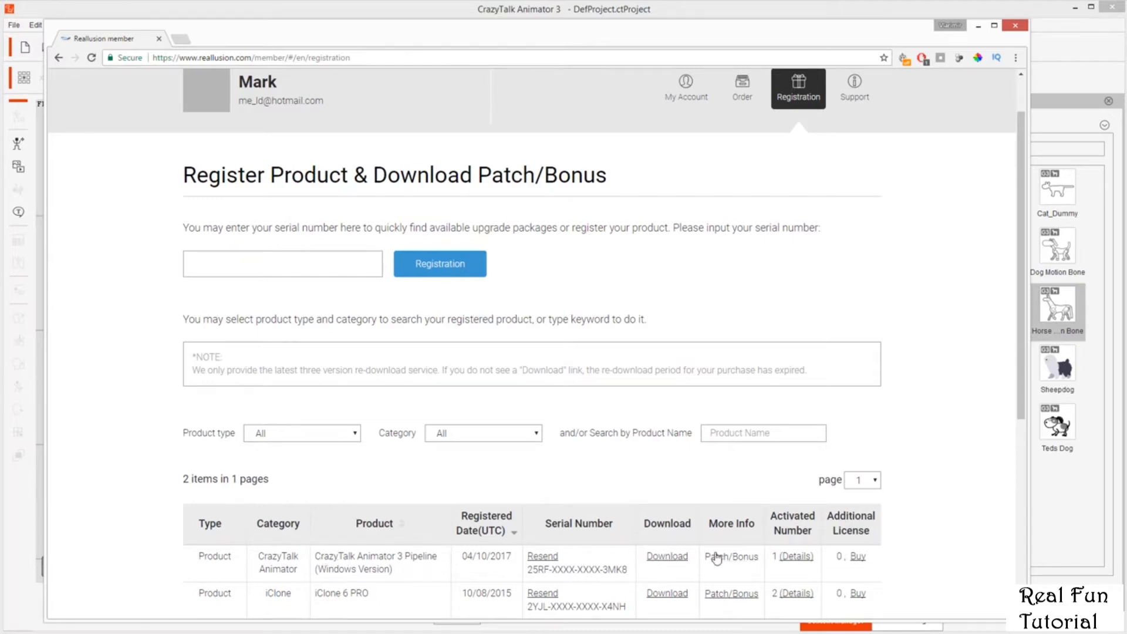
{"action": "left_click", "coordinate": [666, 559]}
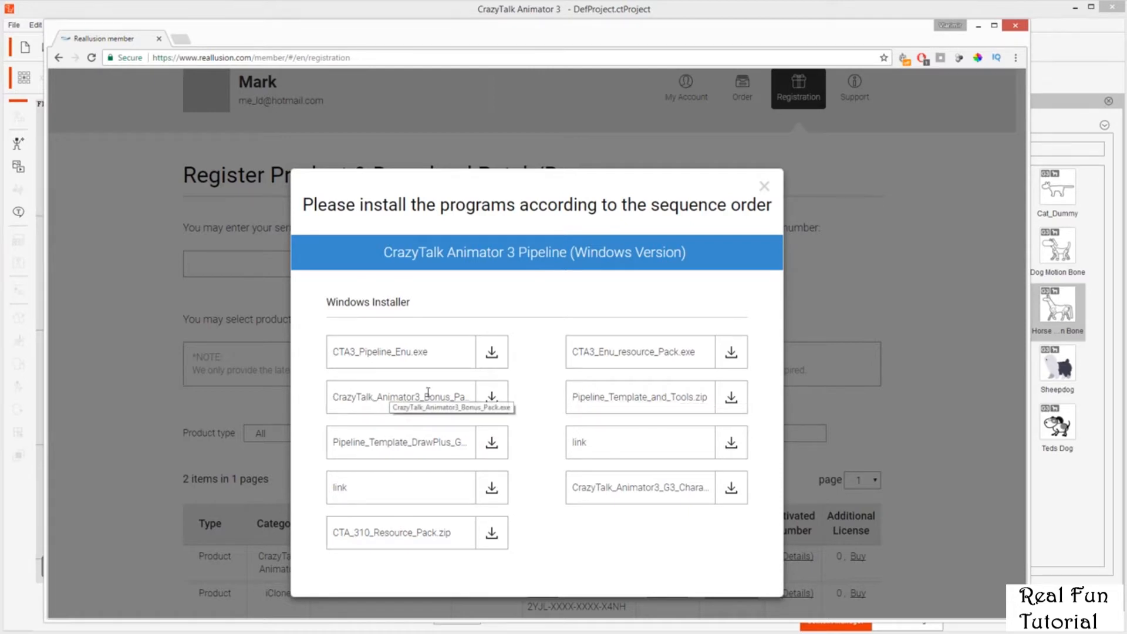
Switch to CrazyTalk Animator 3 and browse the animation motion templates, opening the Bonus-G3 Human Basic Motion folder.
{"action": "left_click", "coordinate": [1067, 313]}
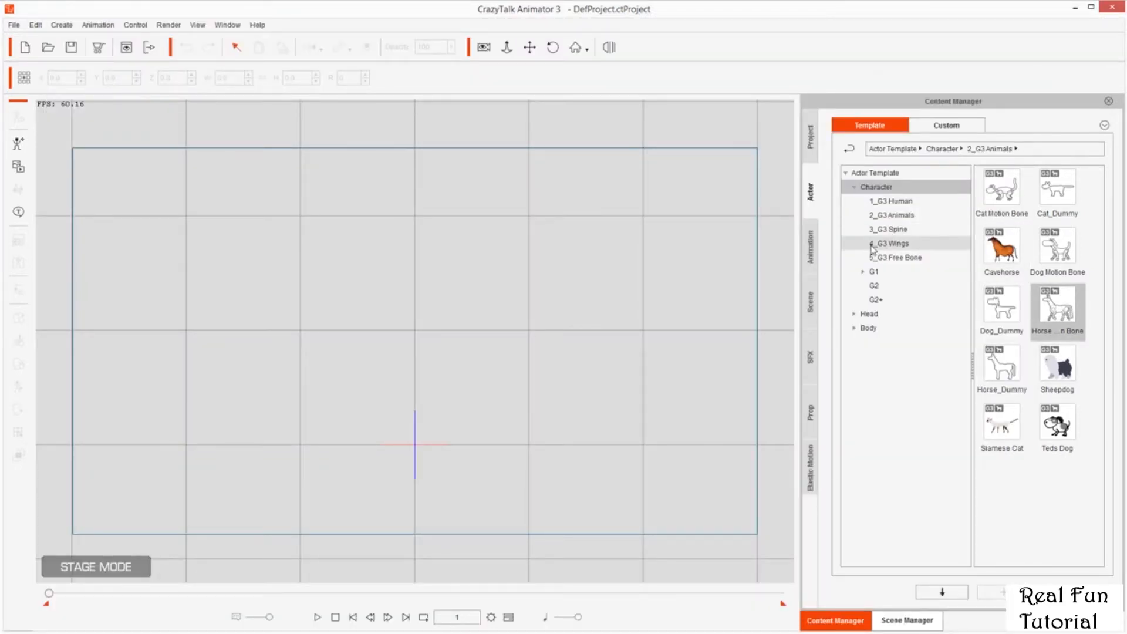
{"action": "left_click", "coordinate": [815, 250]}
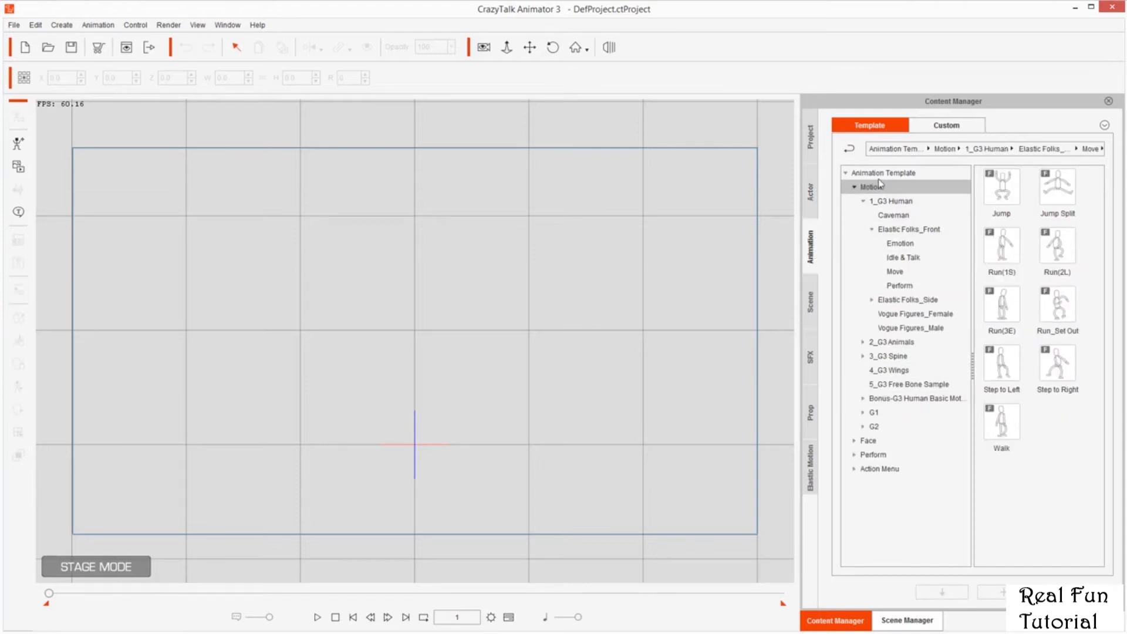
{"action": "left_click", "coordinate": [863, 201]}
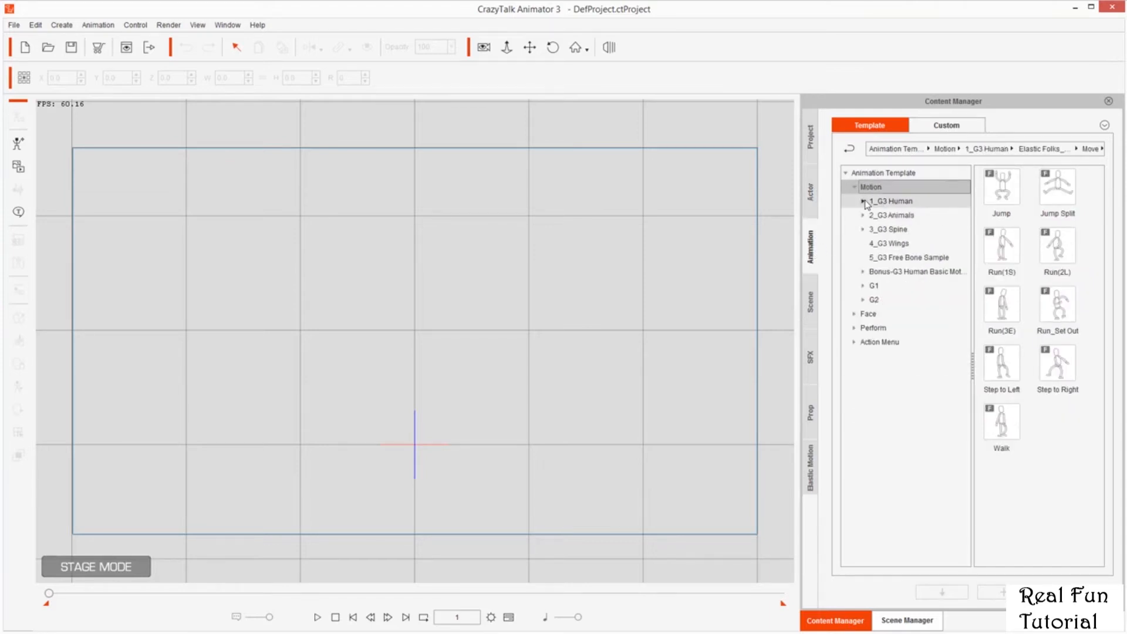
{"action": "left_click", "coordinate": [891, 273]}
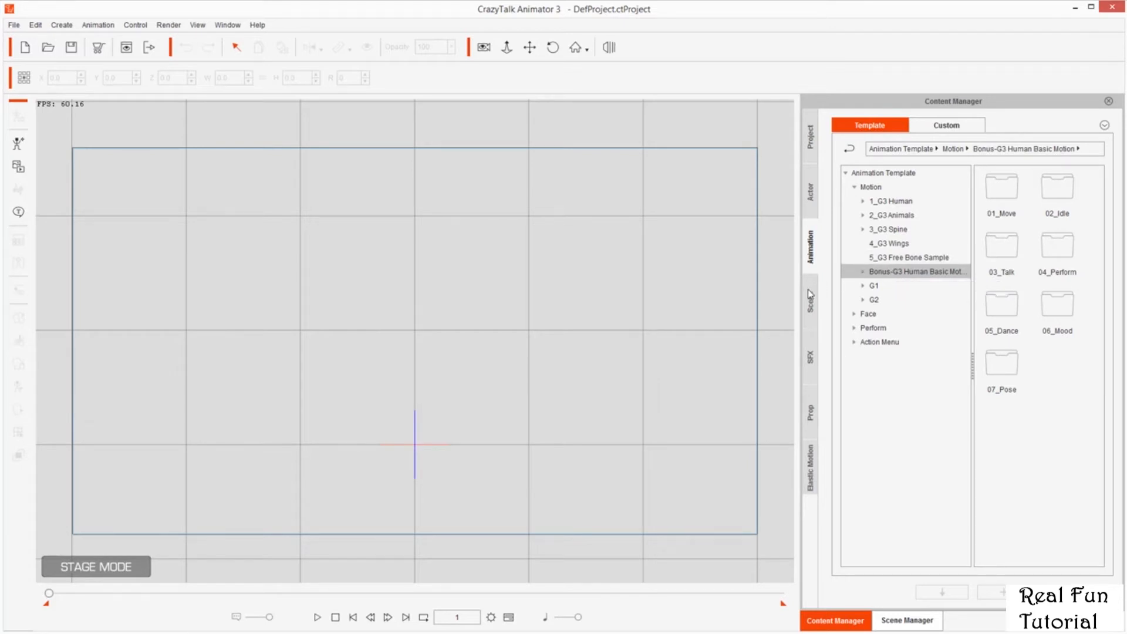
Load the Park_01 scene template onto the stage.
{"action": "left_click", "coordinate": [813, 306]}
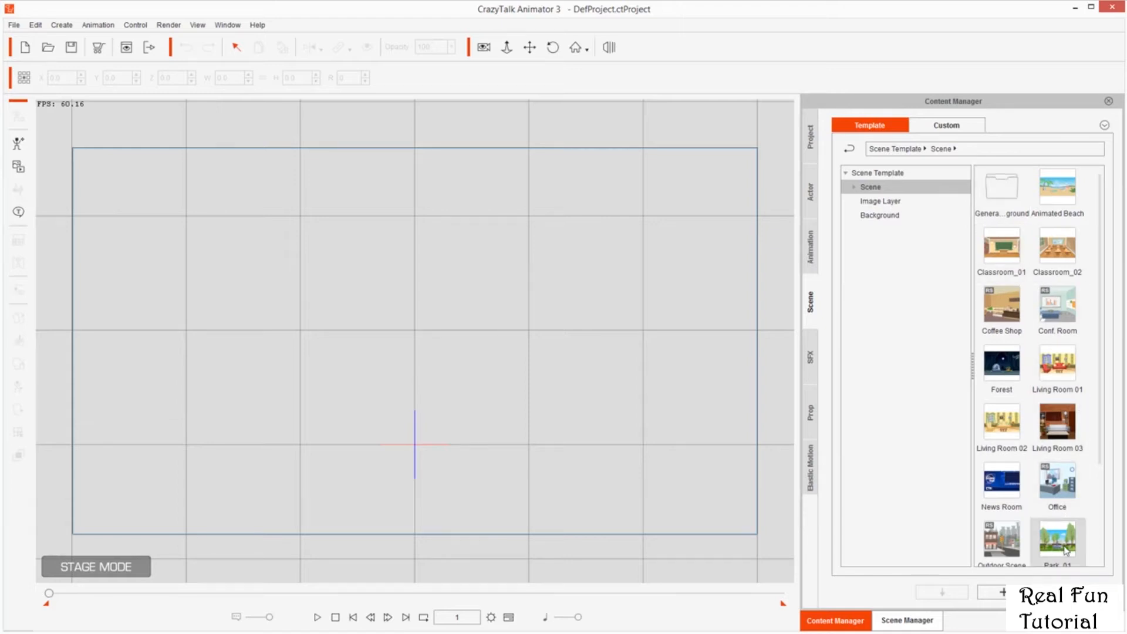
{"action": "scroll", "coordinate": [1039, 454], "scroll_direction": "down", "scroll_amount": 2}
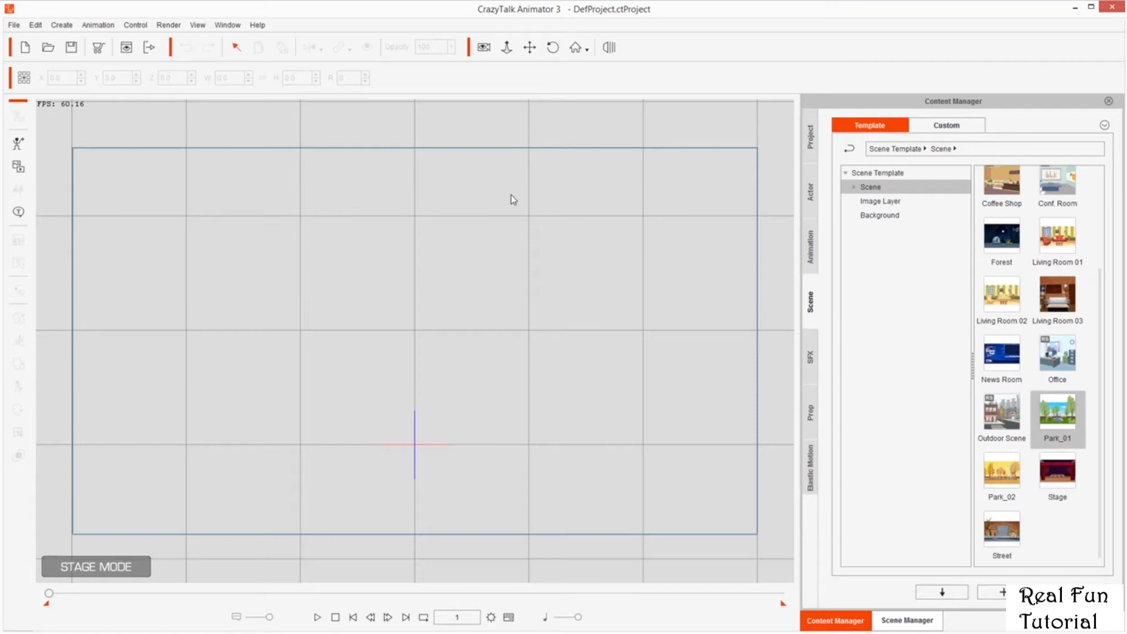
{"action": "double_click", "coordinate": [1057, 414]}
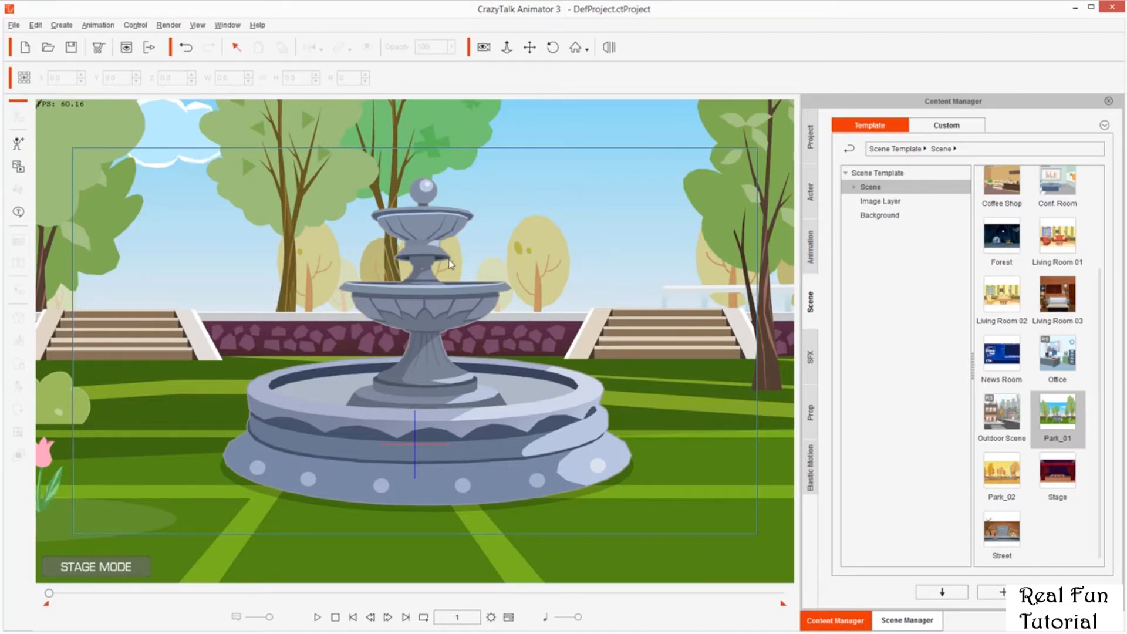
Examine the loaded park scene's composition and depth at different view distances.
{"action": "scroll", "coordinate": [448, 258], "scroll_direction": "down", "scroll_amount": 3}
{"action": "scroll", "coordinate": [532, 251], "scroll_direction": "down", "scroll_amount": 5}
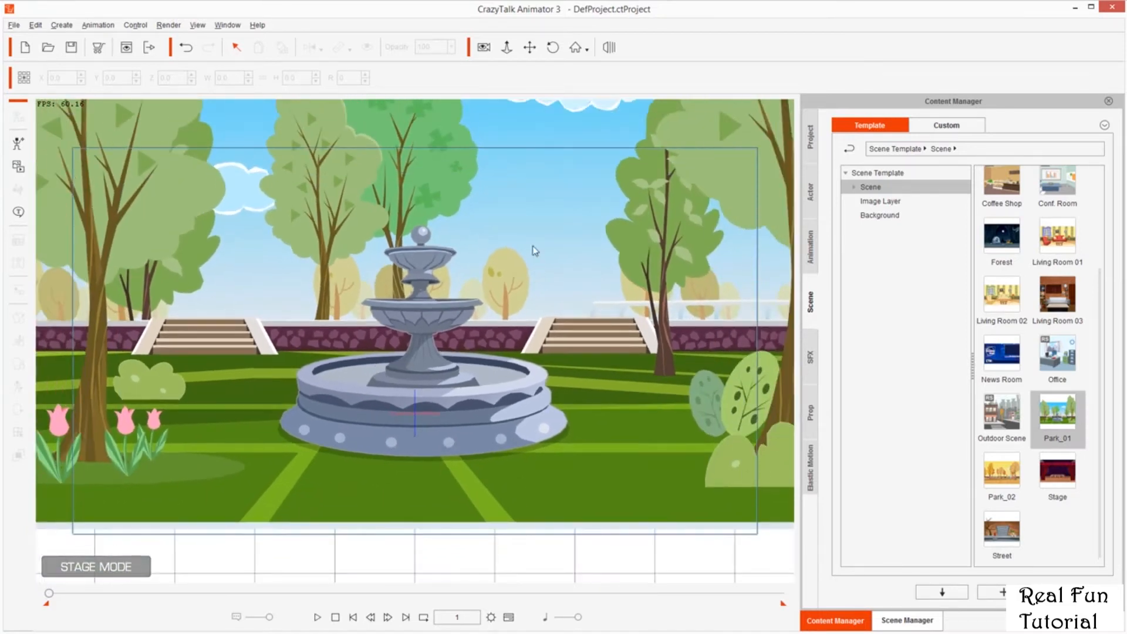
{"action": "scroll", "coordinate": [540, 328], "scroll_direction": "up", "scroll_amount": 6}
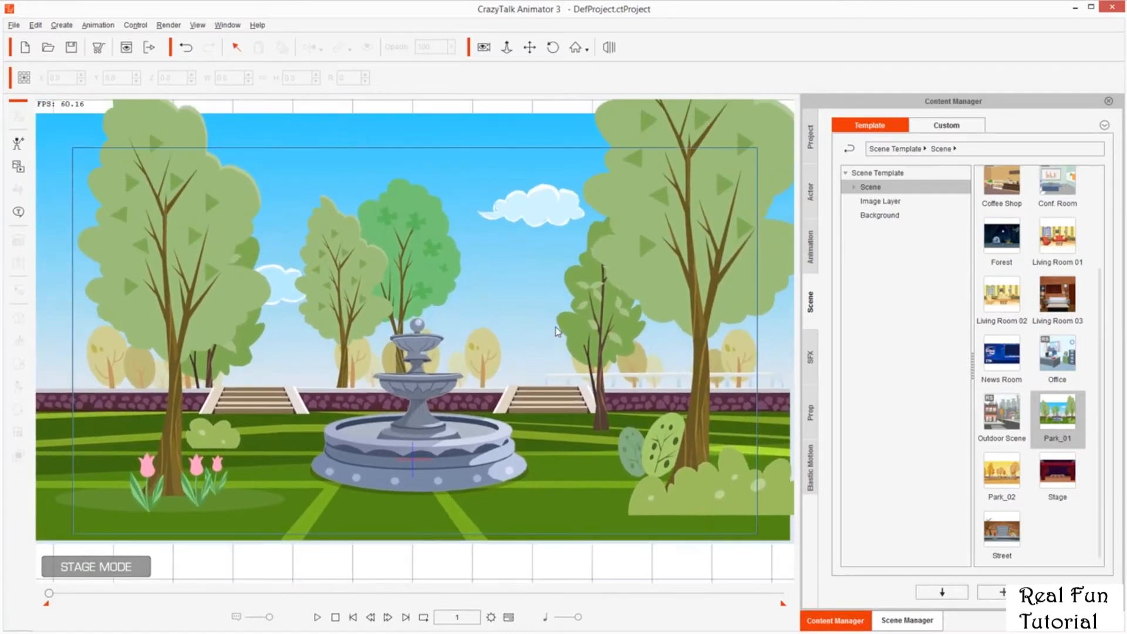
{"action": "scroll", "coordinate": [467, 243], "scroll_direction": "down", "scroll_amount": 2}
{"action": "scroll", "coordinate": [576, 343], "scroll_direction": "up", "scroll_amount": 4}
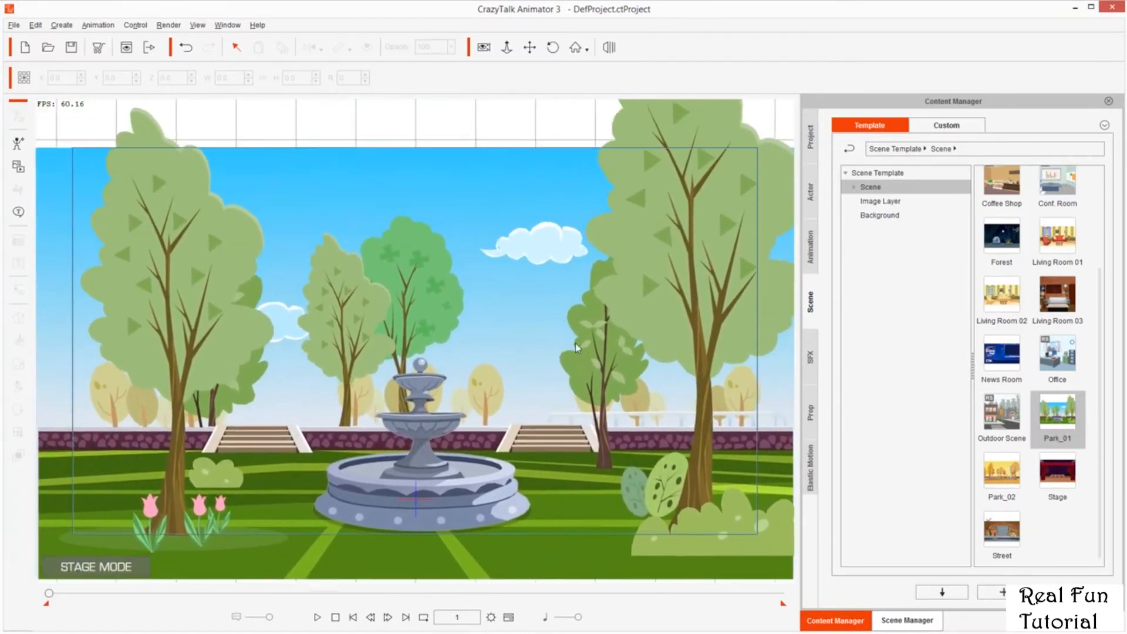
{"action": "scroll", "coordinate": [563, 352], "scroll_direction": "down", "scroll_amount": 2}
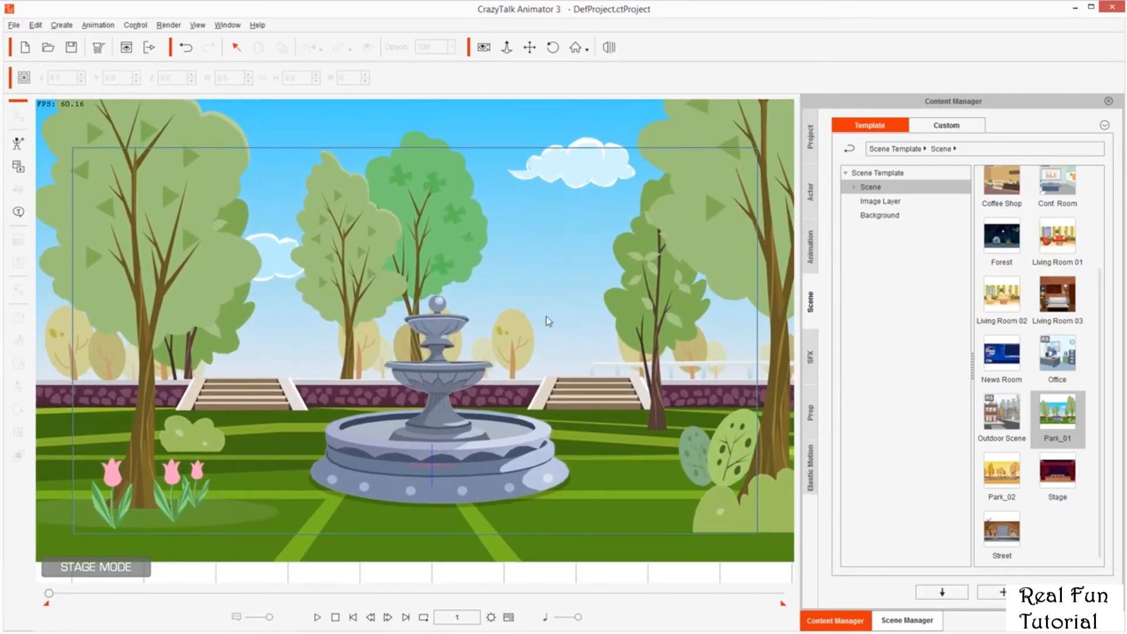
{"action": "scroll", "coordinate": [527, 370], "scroll_direction": "up", "scroll_amount": 3}
{"action": "scroll", "coordinate": [527, 400], "scroll_direction": "down", "scroll_amount": 3}
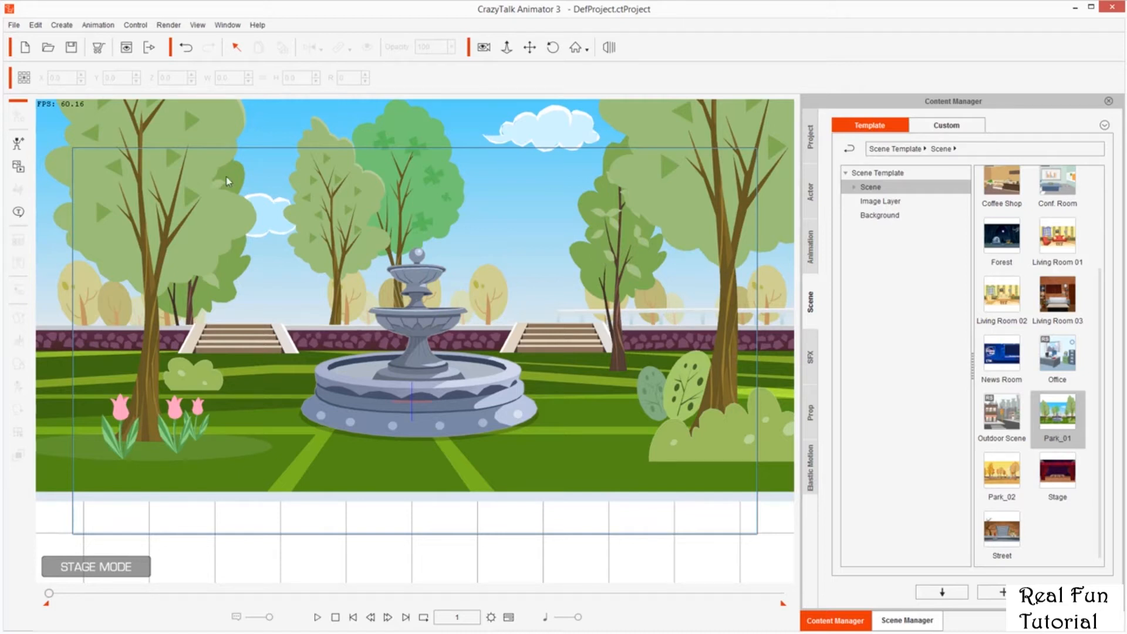
Delete the whole park scene with all its props from the stage.
{"action": "left_click", "coordinate": [906, 621]}
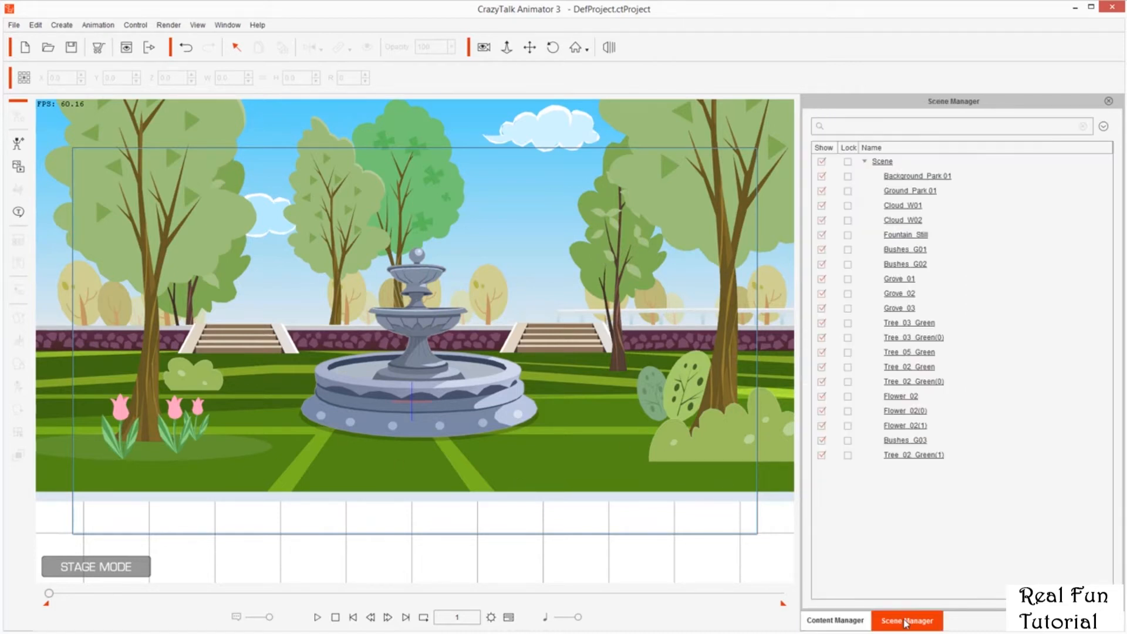
{"action": "left_click", "coordinate": [880, 167]}
{"action": "key", "text": "Delete"}
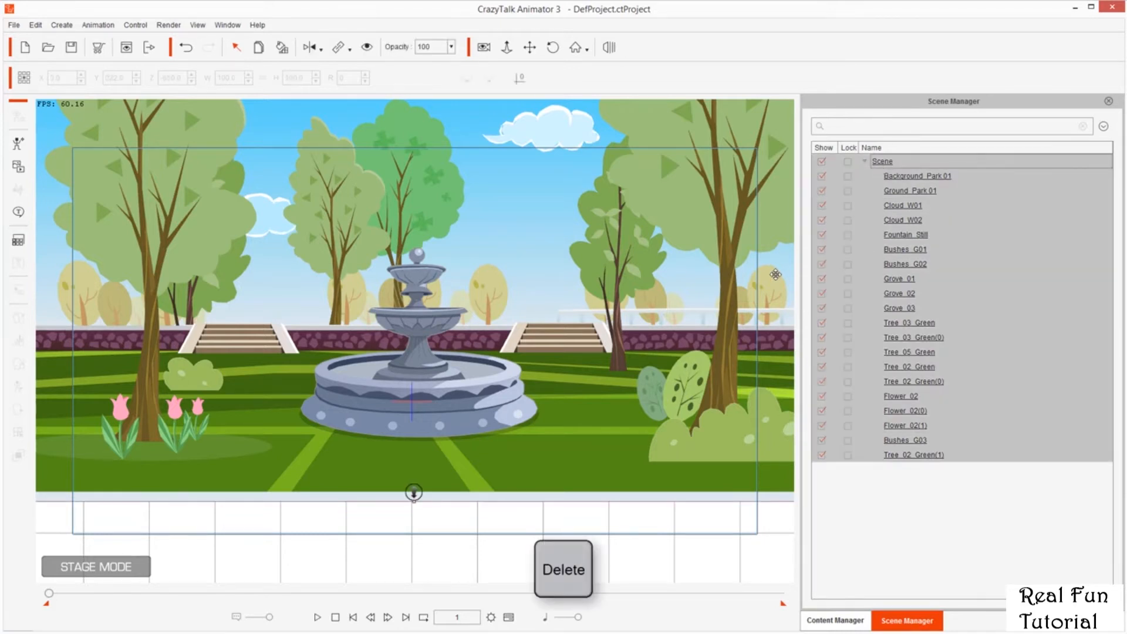
Look through the content template categories: props, actors, animation, scenes, special effects and elastic motion.
{"action": "left_click", "coordinate": [838, 623]}
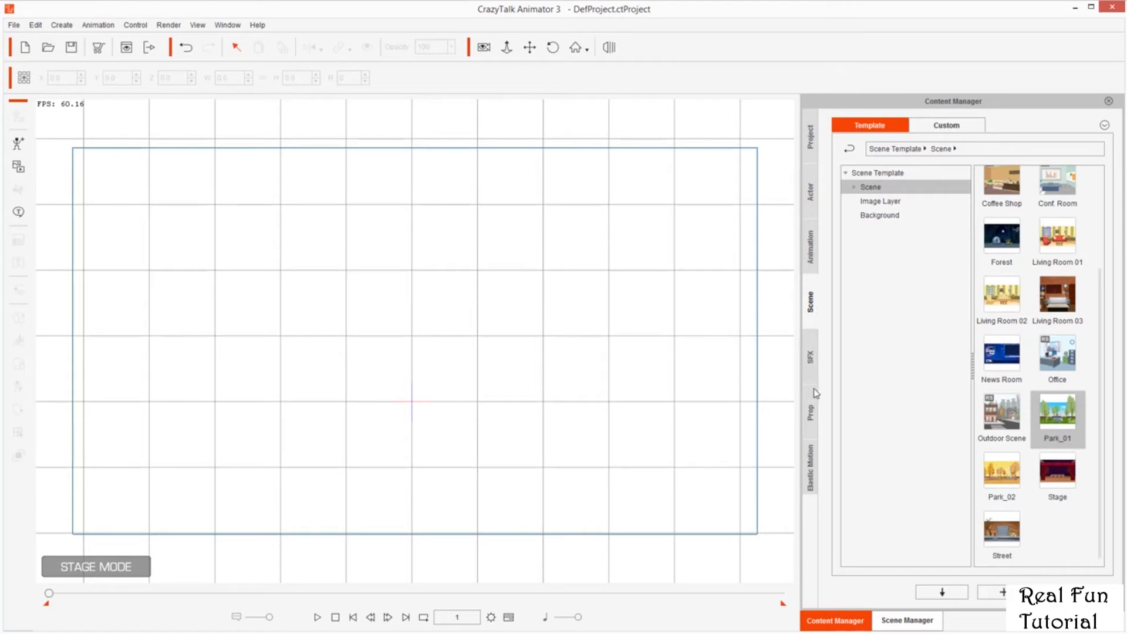
{"action": "left_click", "coordinate": [816, 418]}
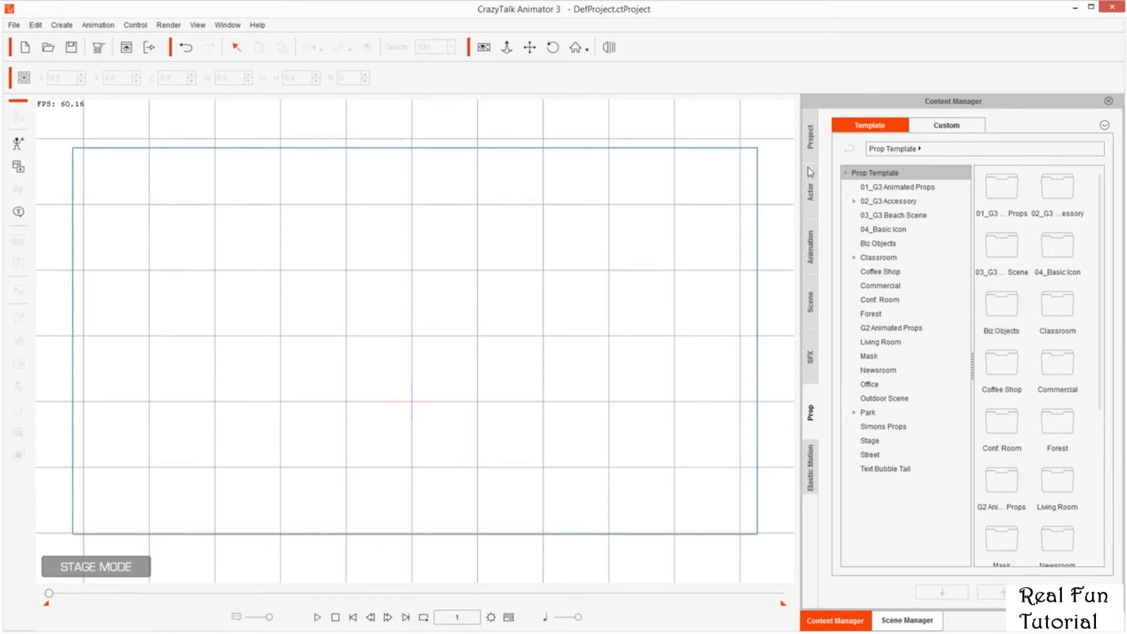
{"action": "left_click", "coordinate": [809, 195]}
{"action": "left_click", "coordinate": [810, 247]}
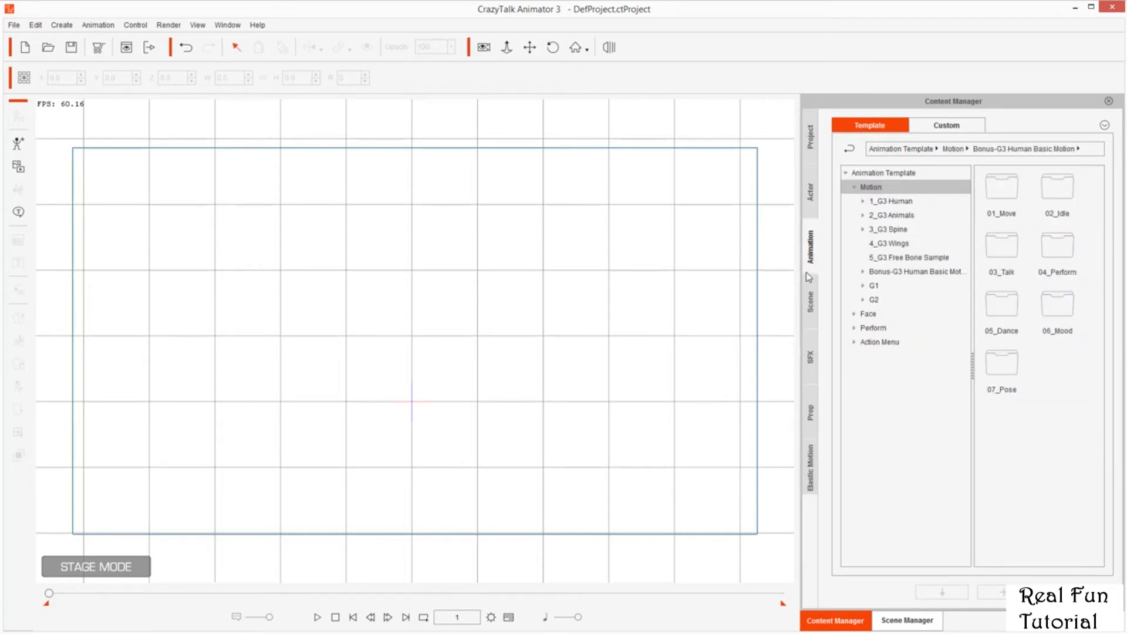
{"action": "left_click", "coordinate": [809, 302]}
{"action": "left_click", "coordinate": [809, 364]}
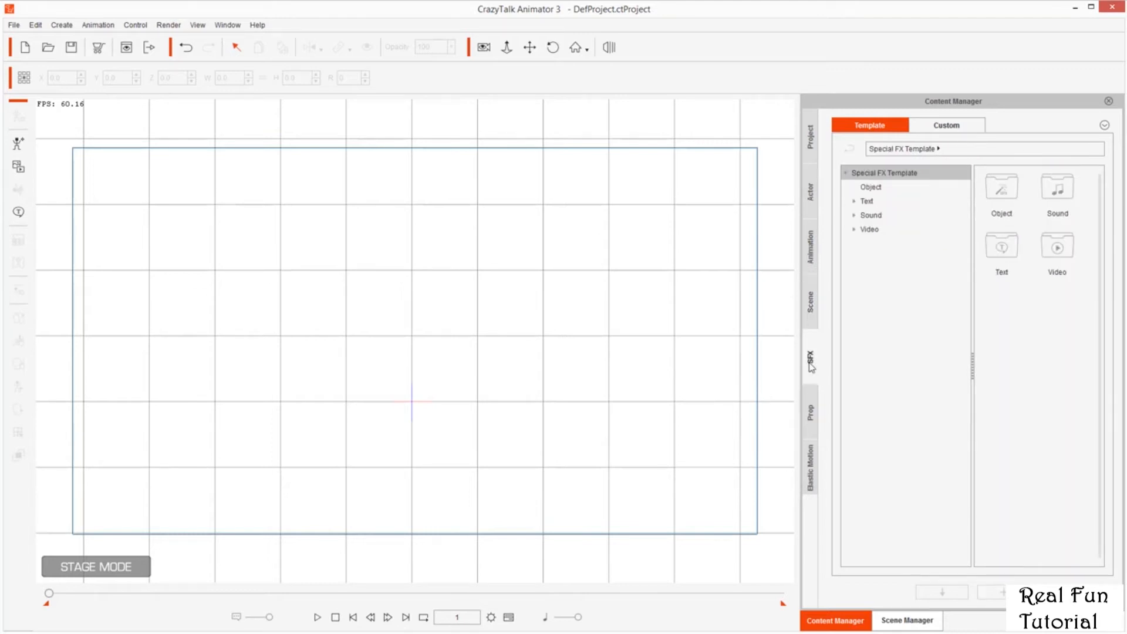
{"action": "left_click", "coordinate": [815, 418]}
{"action": "left_click", "coordinate": [812, 482]}
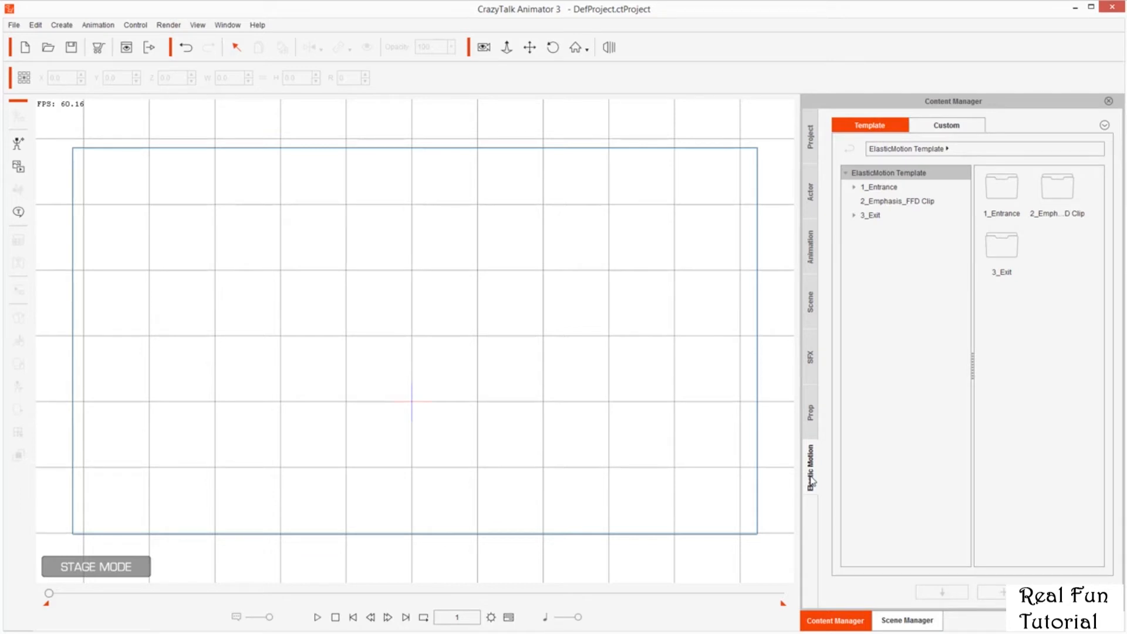
Add the Park prop Background_Park 02, enlarge it to about 192% and position it to cover the camera frame.
{"action": "left_click", "coordinate": [812, 418]}
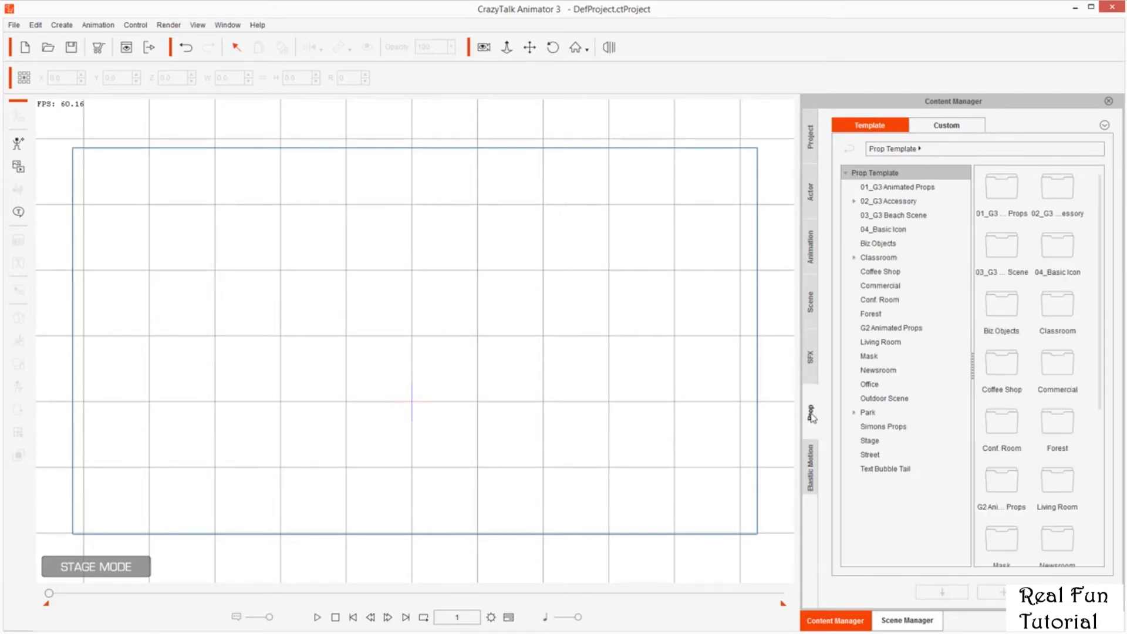
{"action": "left_click", "coordinate": [864, 412]}
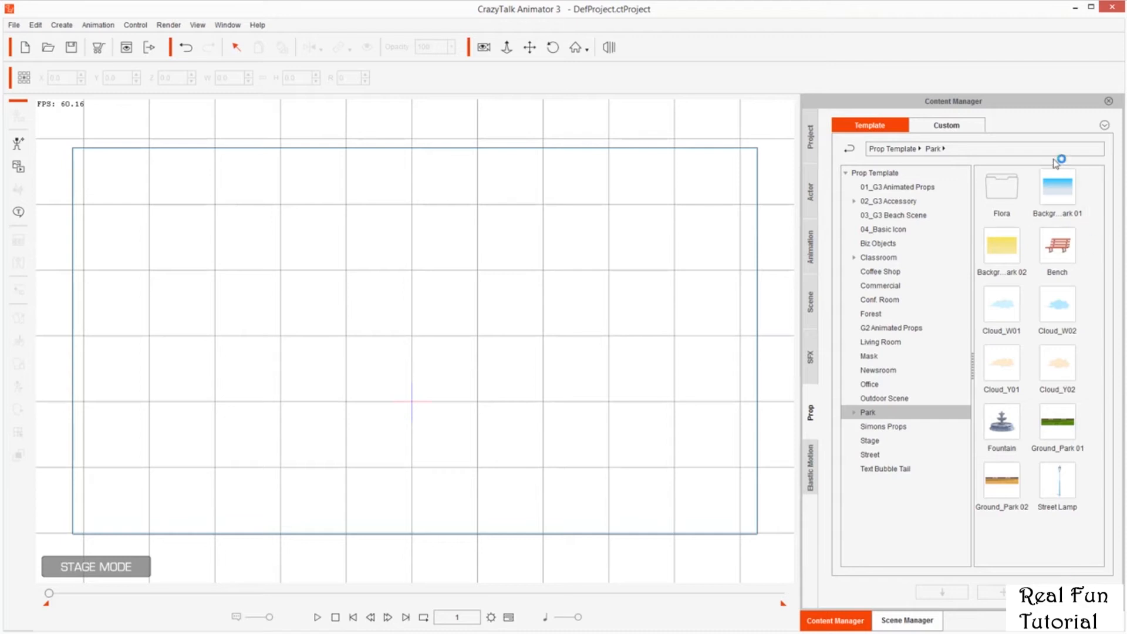
{"action": "double_click", "coordinate": [1000, 254]}
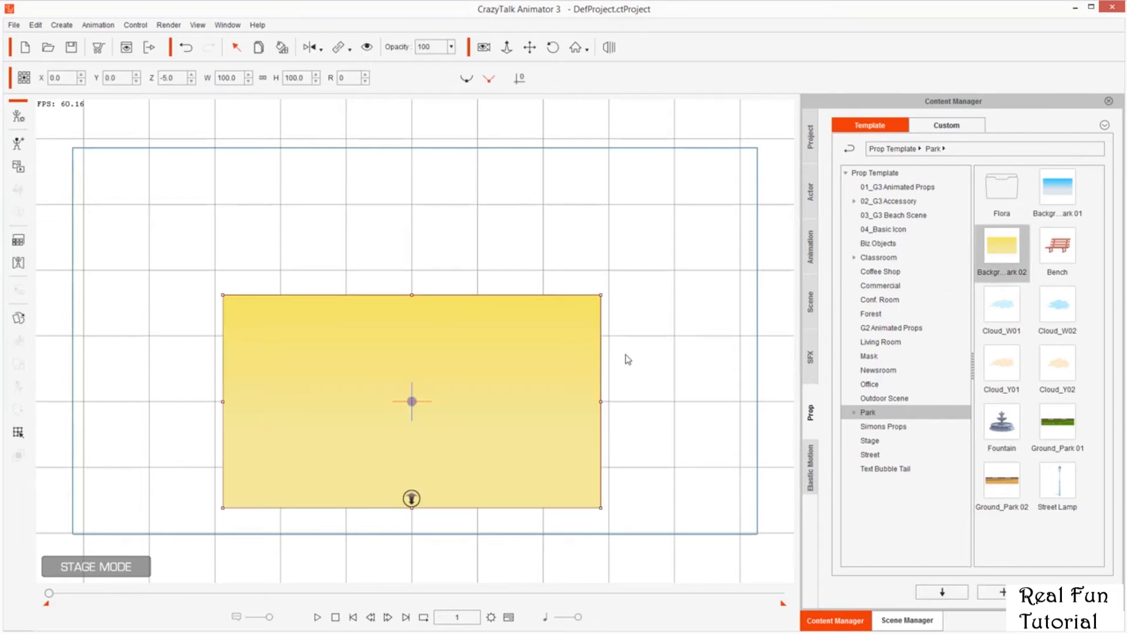
{"action": "left_click_drag", "start_coordinate": [601, 295], "coordinate": [713, 176]}
{"action": "left_click_drag", "start_coordinate": [670, 321], "coordinate": [658, 272]}
{"action": "left_click_drag", "start_coordinate": [732, 165], "coordinate": [766, 143]}
{"action": "left_click_drag", "start_coordinate": [706, 227], "coordinate": [706, 219]}
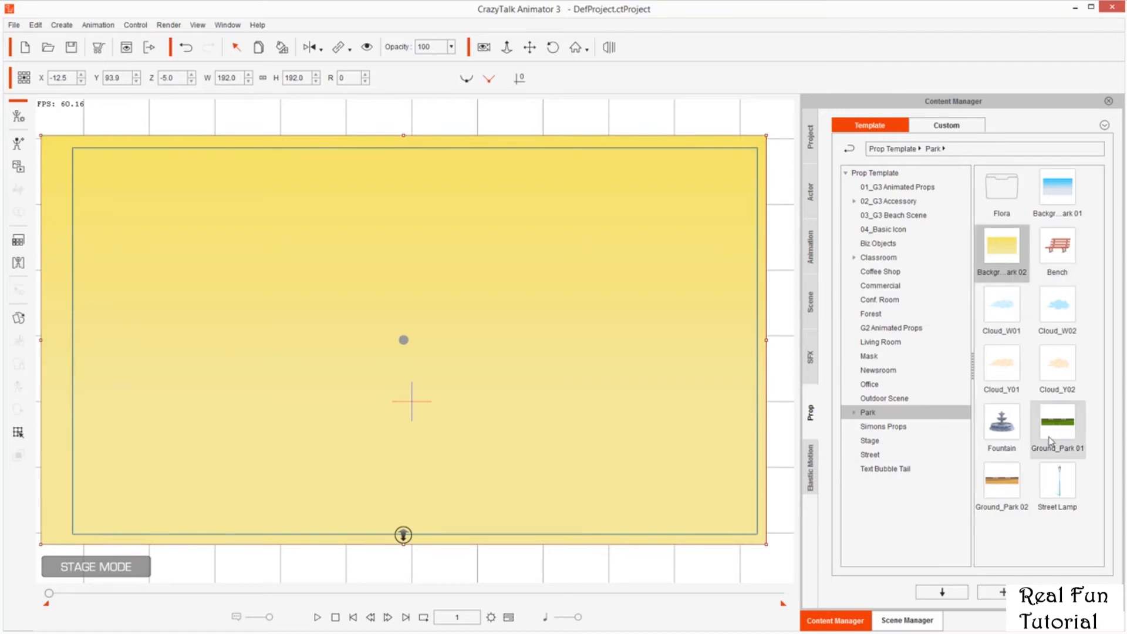
Try applying the Ground_Park 02 prop while the yellow background is still selected, and undo the replacement.
{"action": "left_click", "coordinate": [1066, 450]}
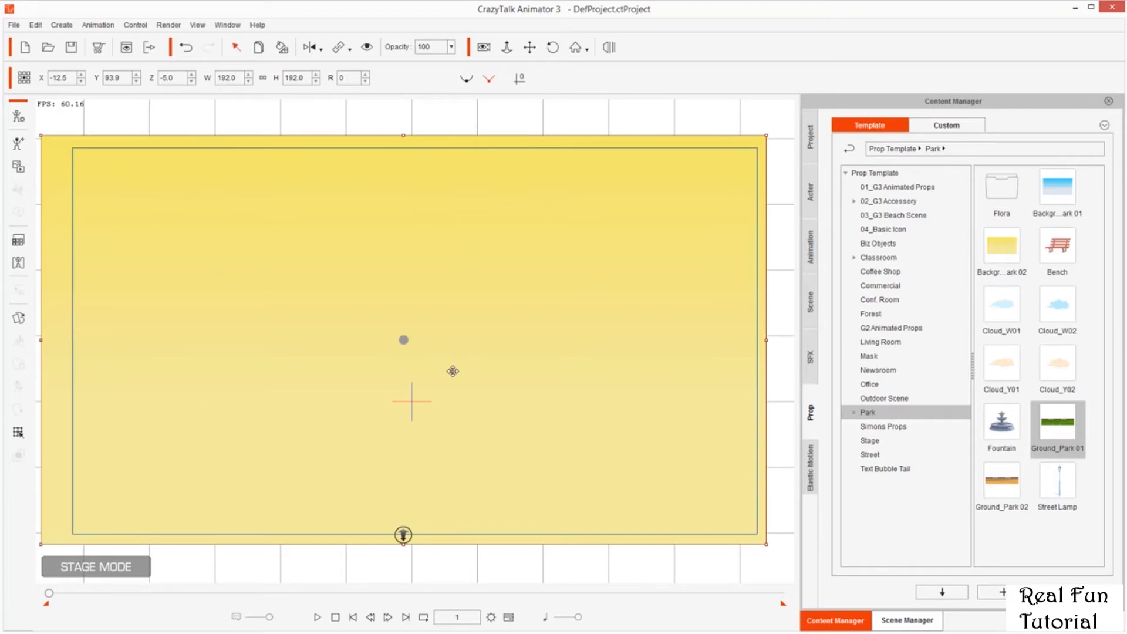
{"action": "double_click", "coordinate": [1007, 497]}
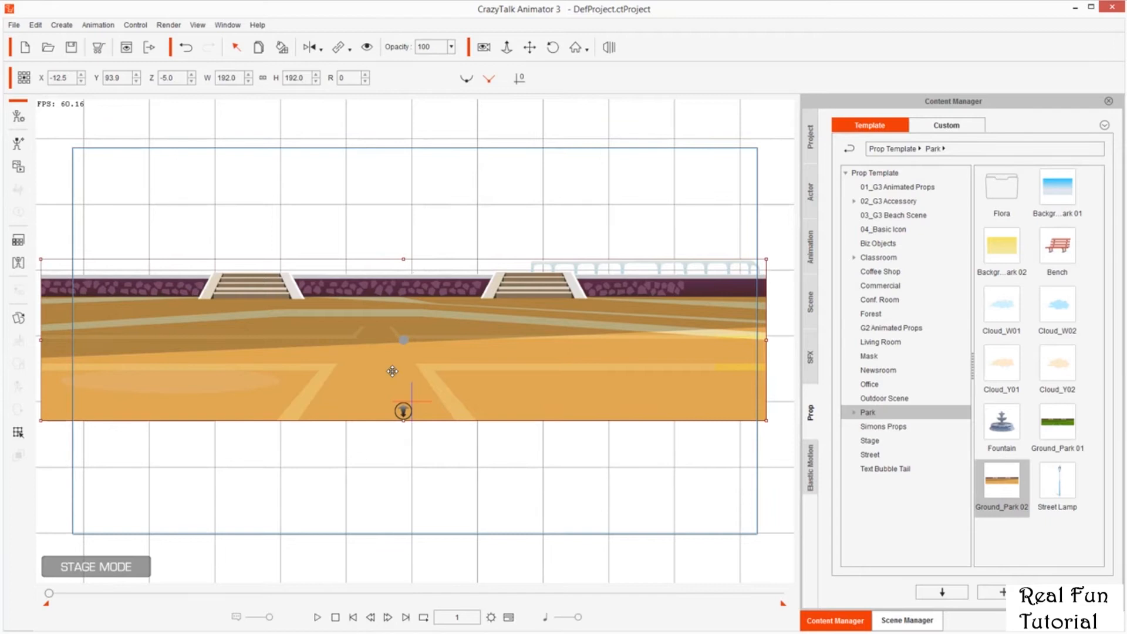
{"action": "left_click_drag", "start_coordinate": [1005, 471], "coordinate": [489, 352]}
{"action": "mouse_move", "coordinate": [533, 330]}
{"action": "left_mouse_down"}
{"action": "mouse_move", "coordinate": [454, 340]}
{"action": "mouse_move", "coordinate": [506, 385]}
{"action": "left_mouse_up"}
{"action": "mouse_move", "coordinate": [958, 435]}
{"action": "left_mouse_down"}
{"action": "mouse_move", "coordinate": [1008, 482]}
{"action": "mouse_move", "coordinate": [919, 477]}
{"action": "left_mouse_up"}
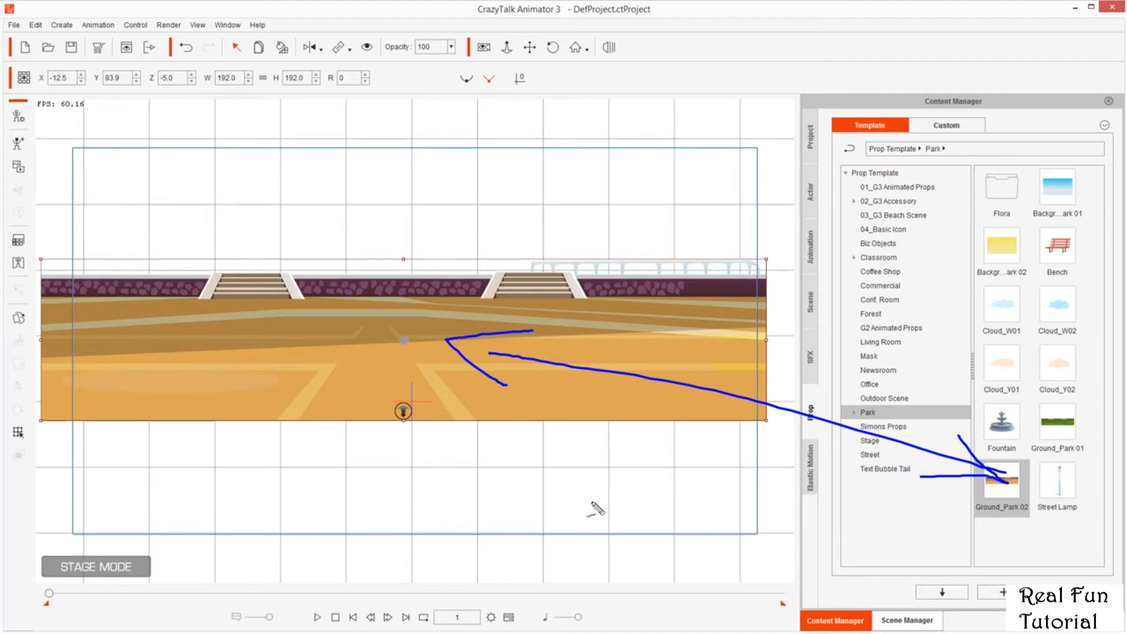
{"action": "key", "text": "Escape"}
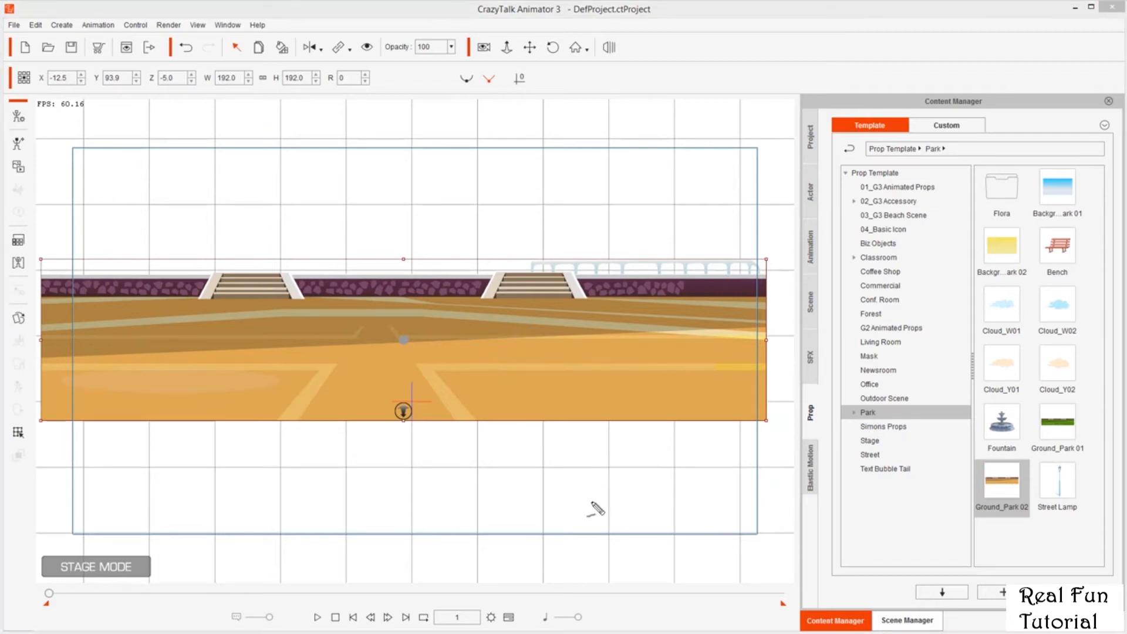
{"action": "key", "text": "ctrl+z"}
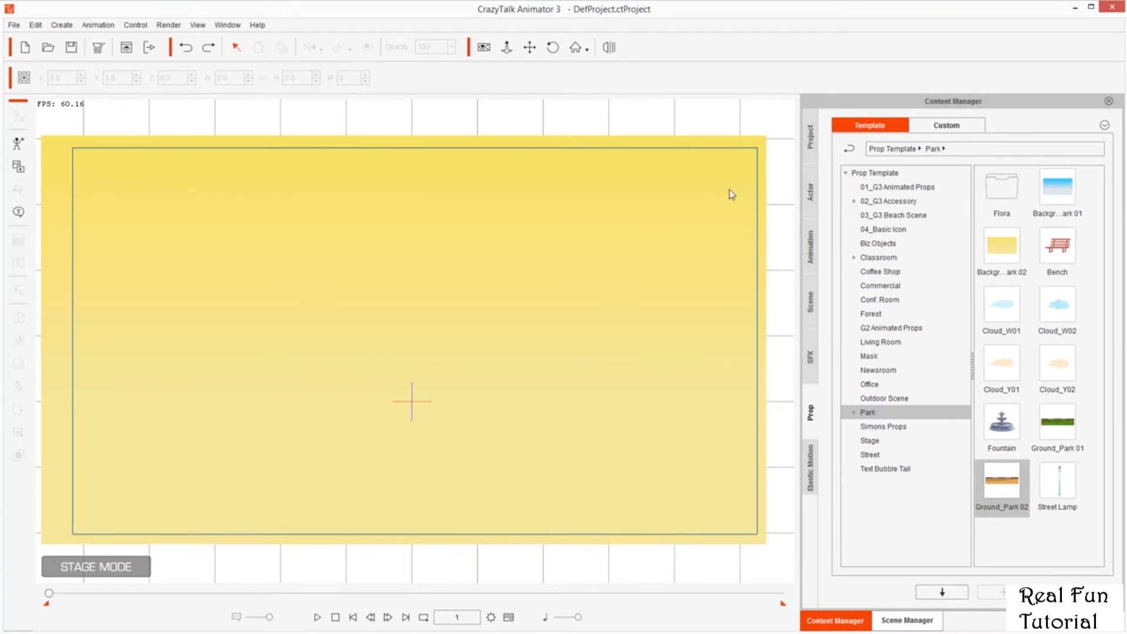
Add Ground_Park 02 as a separate prop, enlarge it to about 188.5% and move it to the background's lower edge.
{"action": "double_click", "coordinate": [1002, 482]}
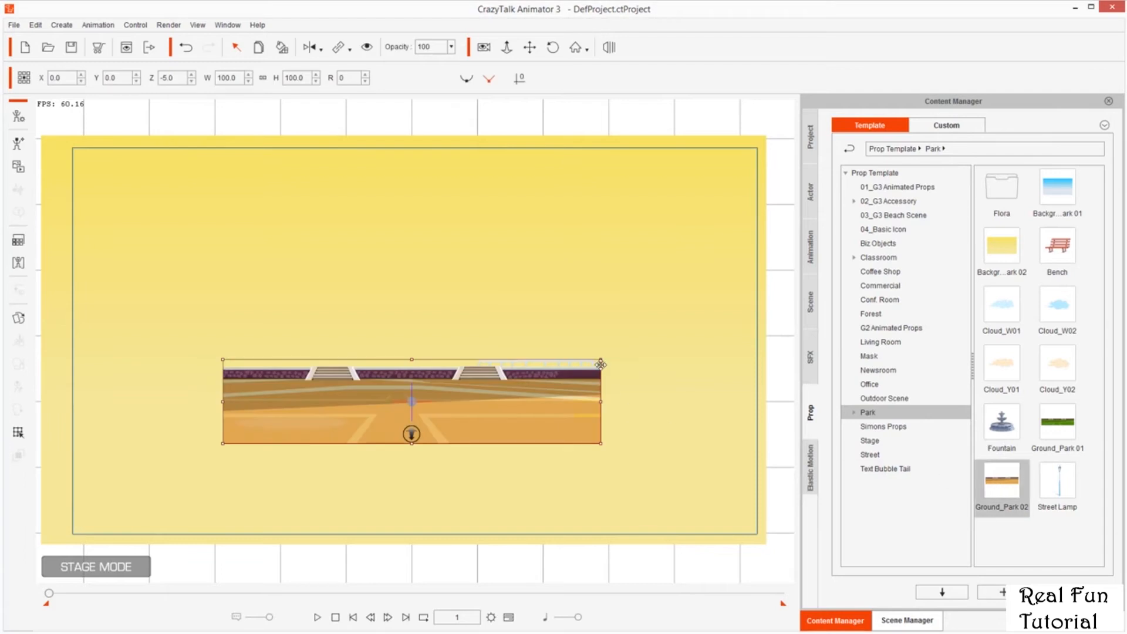
{"action": "left_click_drag", "start_coordinate": [600, 358], "coordinate": [753, 252]}
{"action": "left_click_drag", "start_coordinate": [638, 376], "coordinate": [641, 429]}
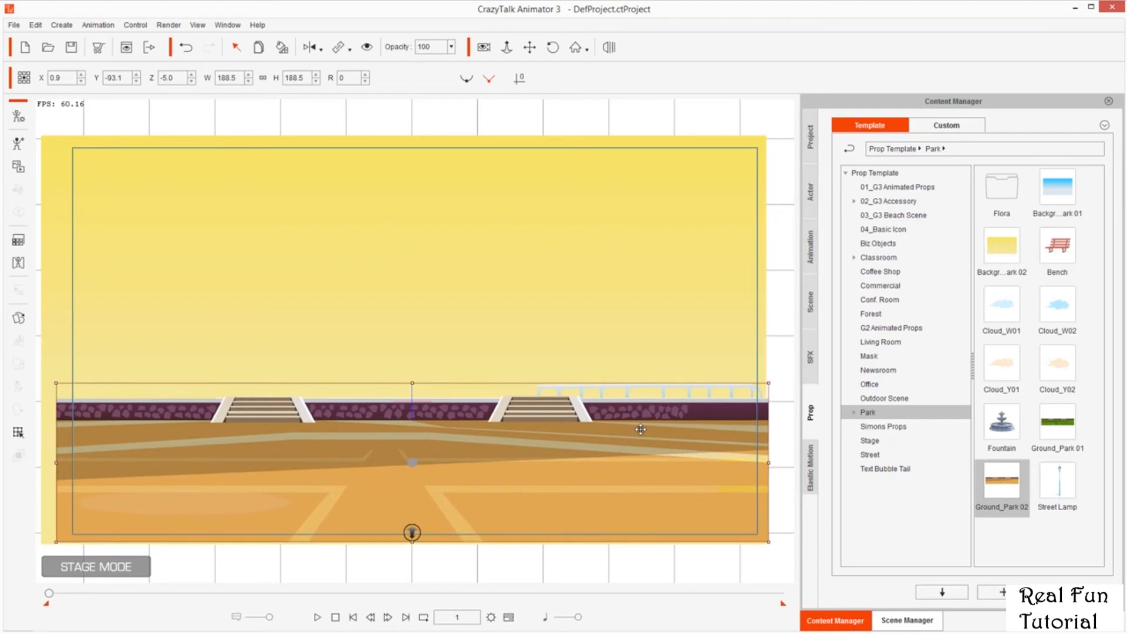
Add the Fountain prop as a separate object, shrink it to about 55.6% and place it beside the right-hand stairs.
{"action": "double_click", "coordinate": [1014, 432]}
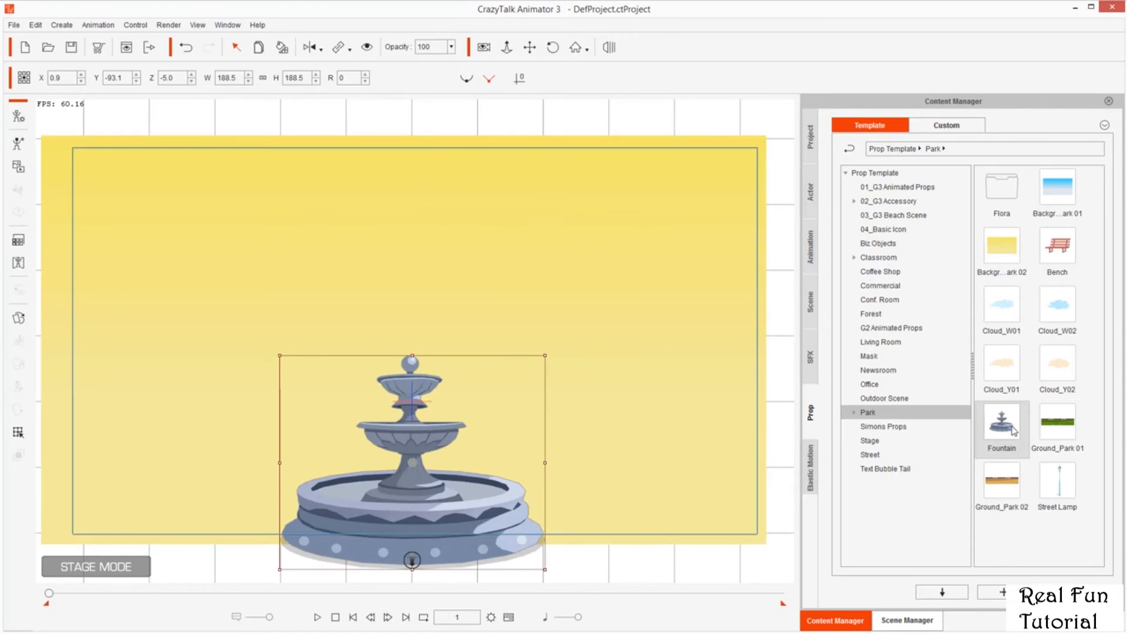
{"action": "key", "text": "ctrl+z"}
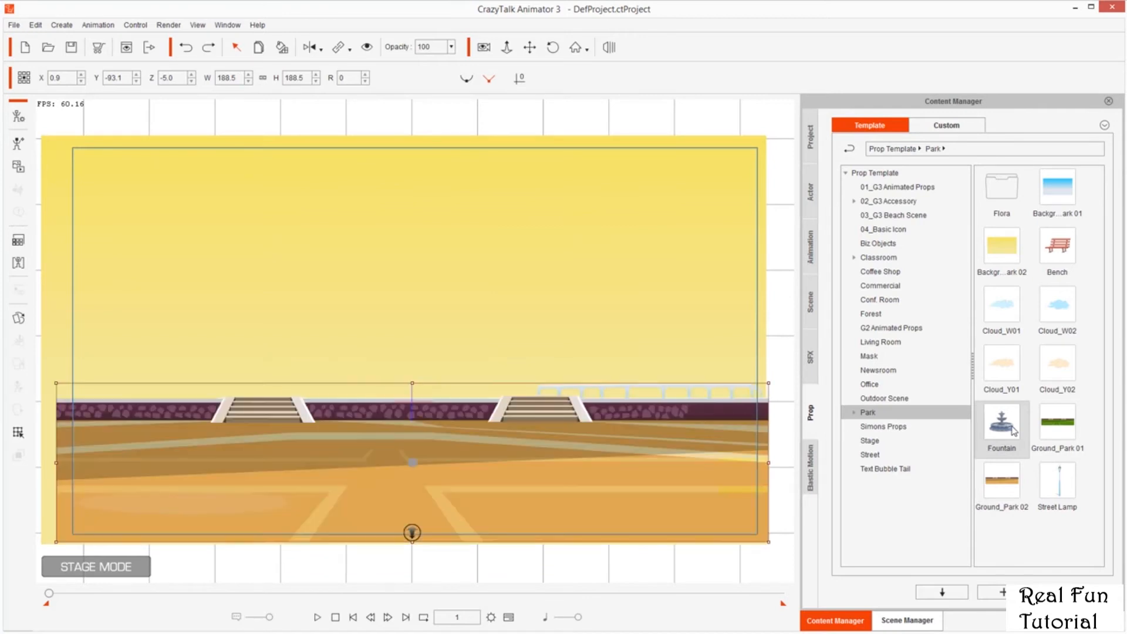
{"action": "left_click", "coordinate": [504, 118]}
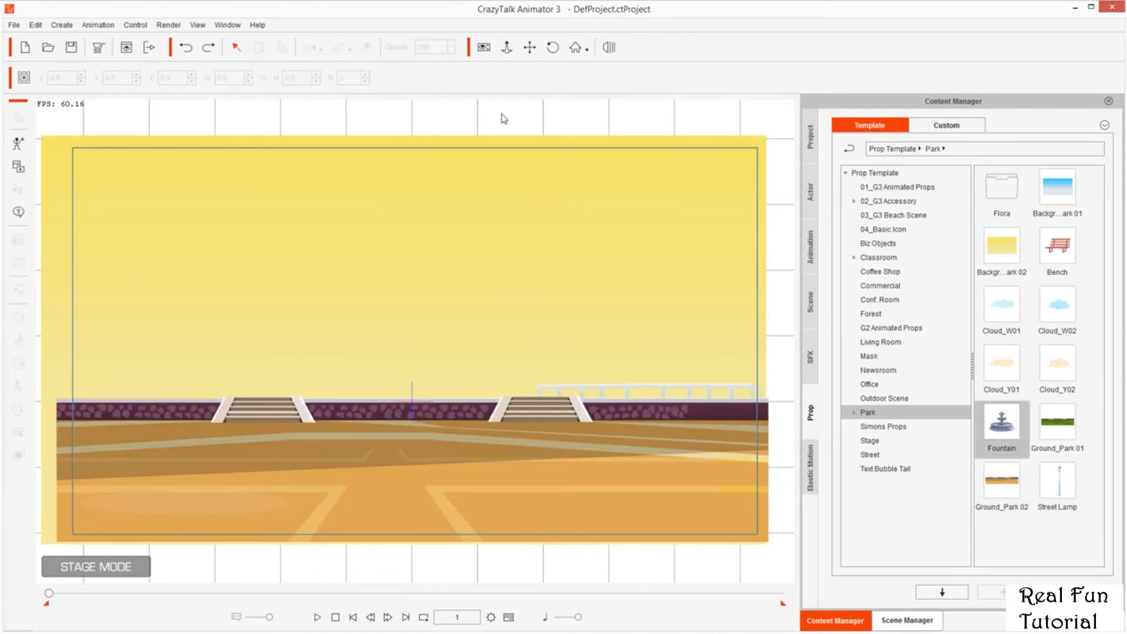
{"action": "double_click", "coordinate": [1020, 440]}
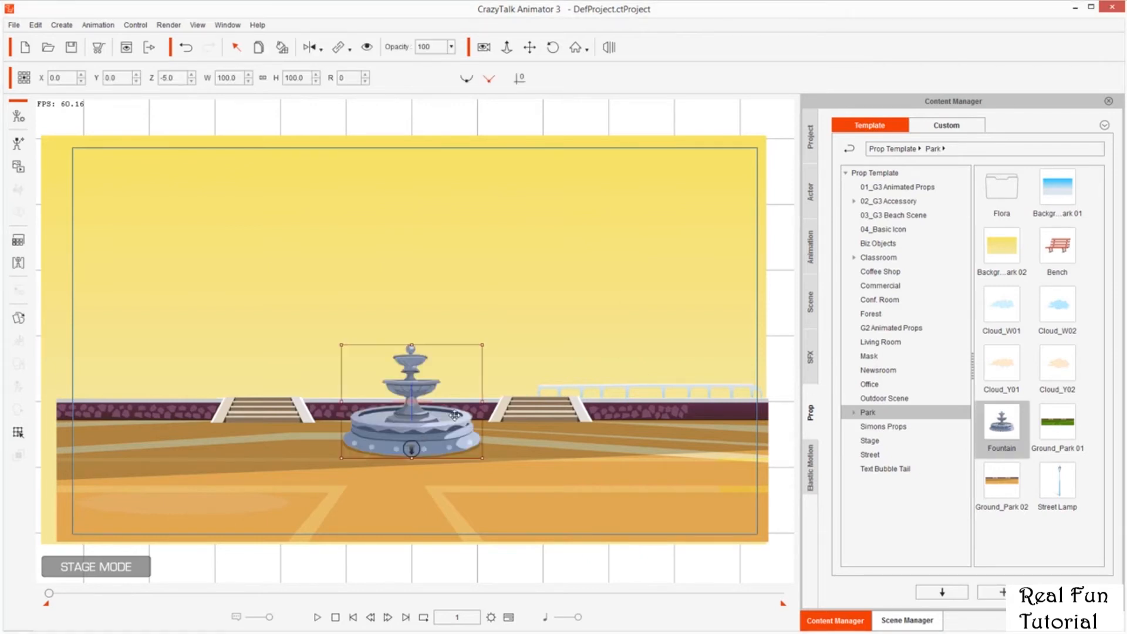
{"action": "left_click_drag", "start_coordinate": [481, 341], "coordinate": [455, 365]}
{"action": "left_click_drag", "start_coordinate": [434, 420], "coordinate": [506, 429]}
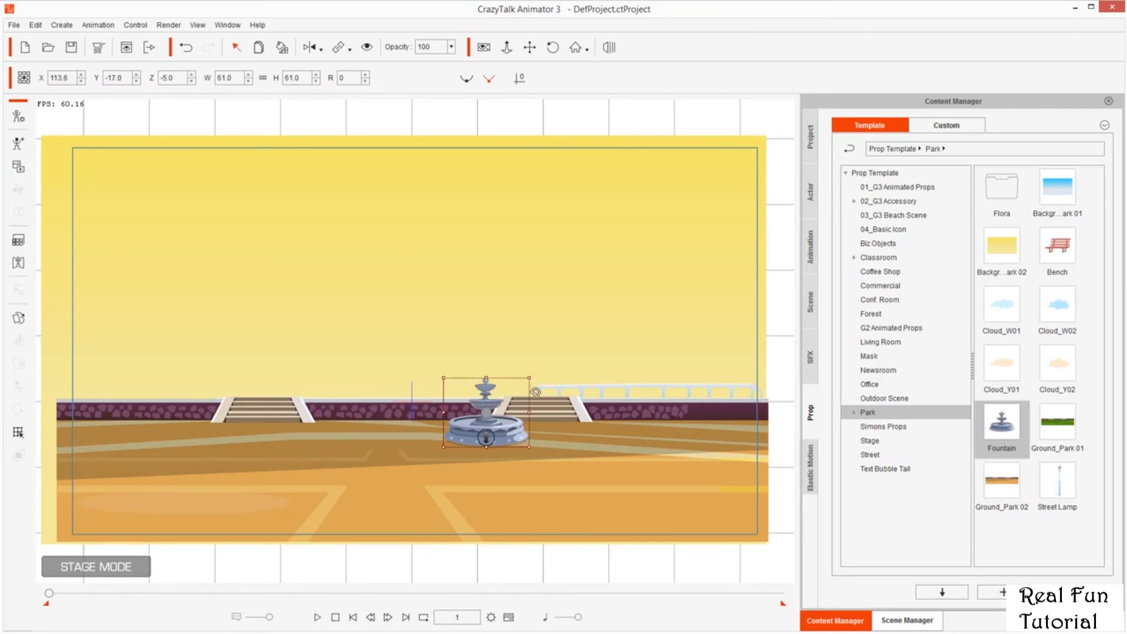
{"action": "left_click_drag", "start_coordinate": [528, 375], "coordinate": [510, 417]}
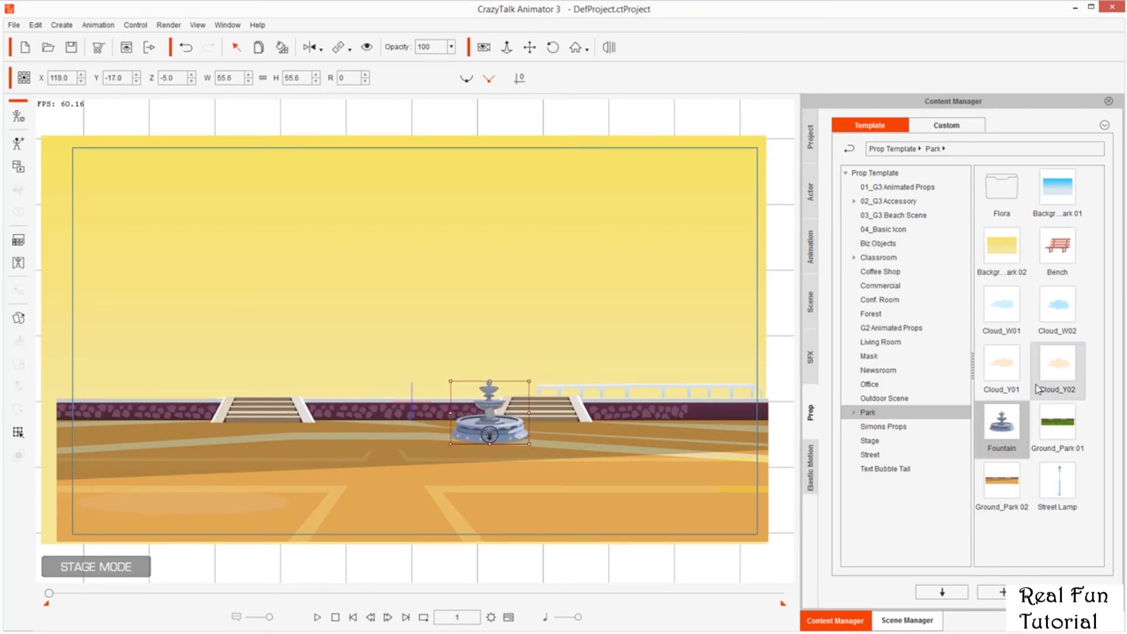
Add the Cloud_Y01 prop to the left part of the sky and stretch it to about 459% wide and 279% high.
{"action": "left_click", "coordinate": [696, 123]}
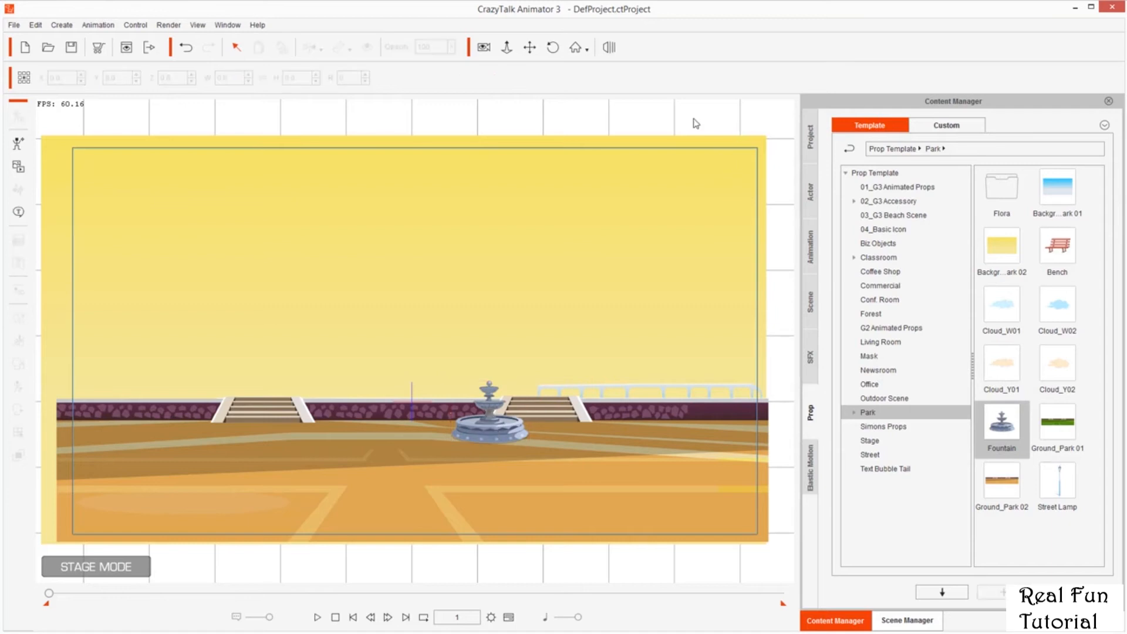
{"action": "double_click", "coordinate": [1001, 361]}
{"action": "left_click_drag", "start_coordinate": [416, 393], "coordinate": [286, 212]}
{"action": "scroll", "coordinate": [304, 252], "scroll_direction": "up", "scroll_amount": 5}
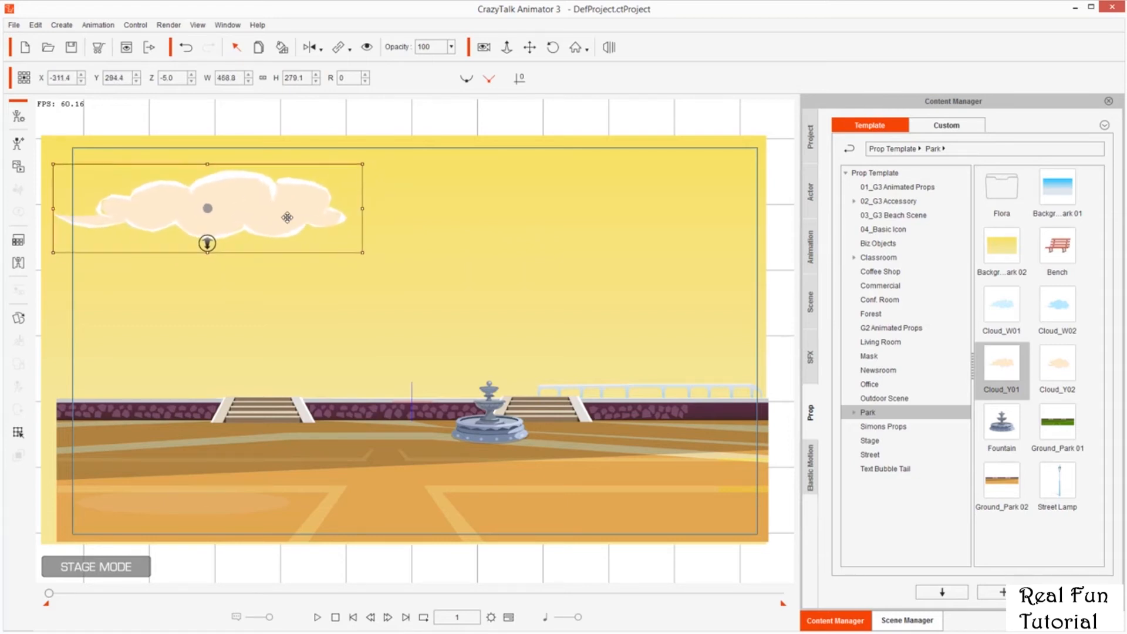
Add the Cloud_Y02 prop to the right part of the sky and enlarge it to roughly match the first cloud.
{"action": "double_click", "coordinate": [1056, 364]}
{"action": "left_click_drag", "start_coordinate": [410, 400], "coordinate": [579, 193]}
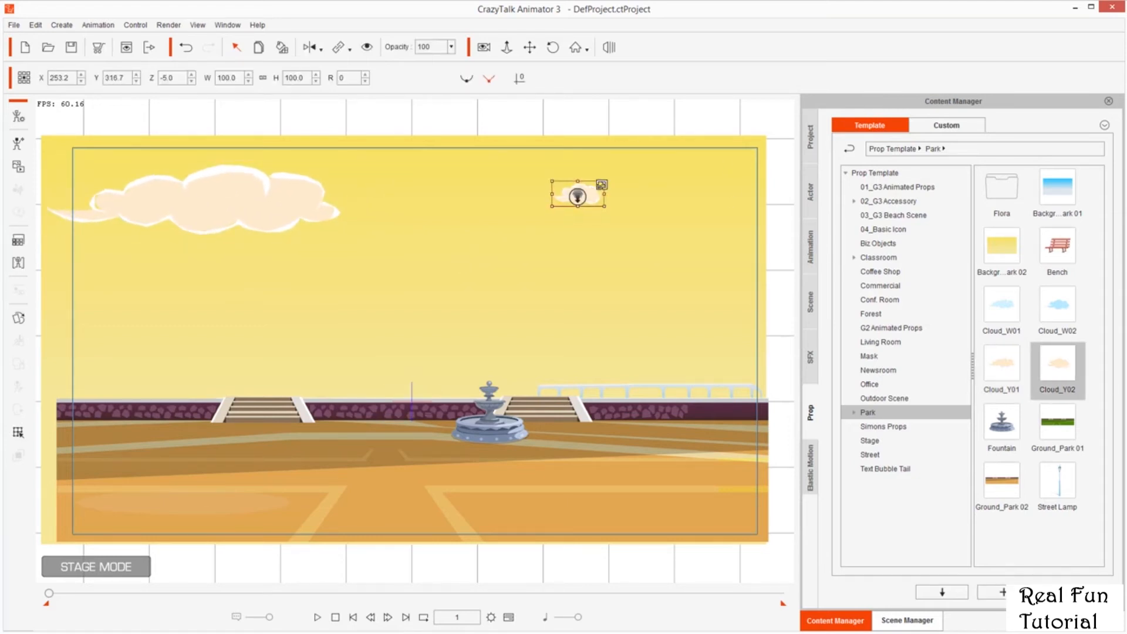
{"action": "scroll", "coordinate": [579, 193], "scroll_direction": "up", "scroll_amount": 5}
Add an enlarged Bench prop to the right of the fountain and a Street Lamp at about 154% beside the left-hand stairs.
{"action": "left_click", "coordinate": [621, 118]}
{"action": "left_click_drag", "start_coordinate": [1057, 246], "coordinate": [616, 425]}
{"action": "scroll", "coordinate": [620, 437], "scroll_direction": "up", "scroll_amount": 3}
{"action": "left_click", "coordinate": [685, 127]}
{"action": "left_click_drag", "start_coordinate": [1056, 482], "coordinate": [385, 254]}
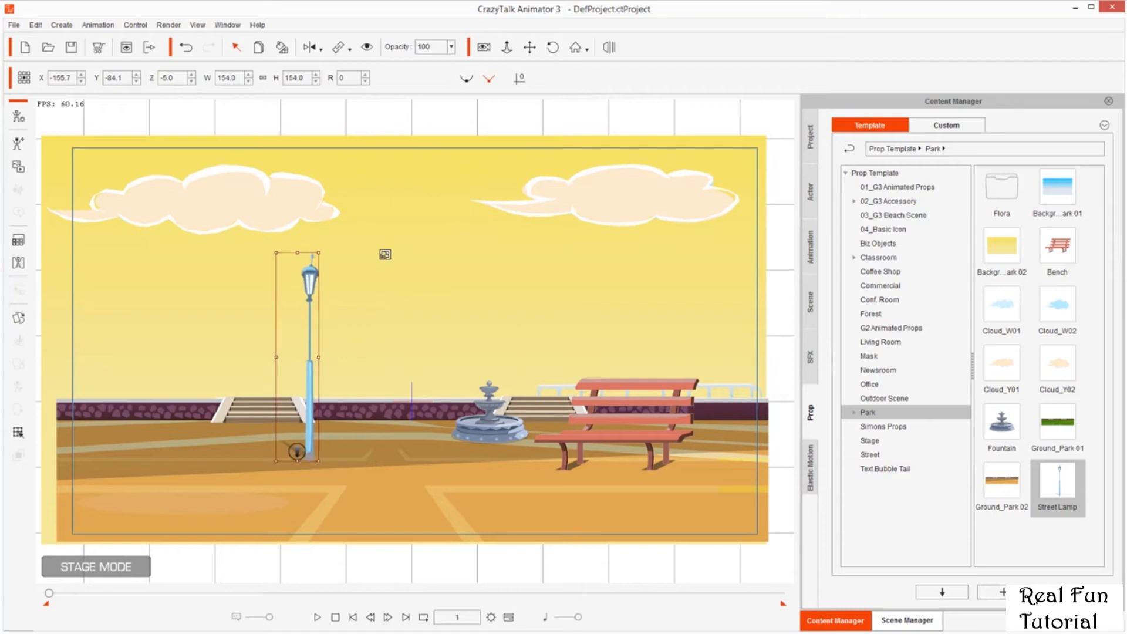